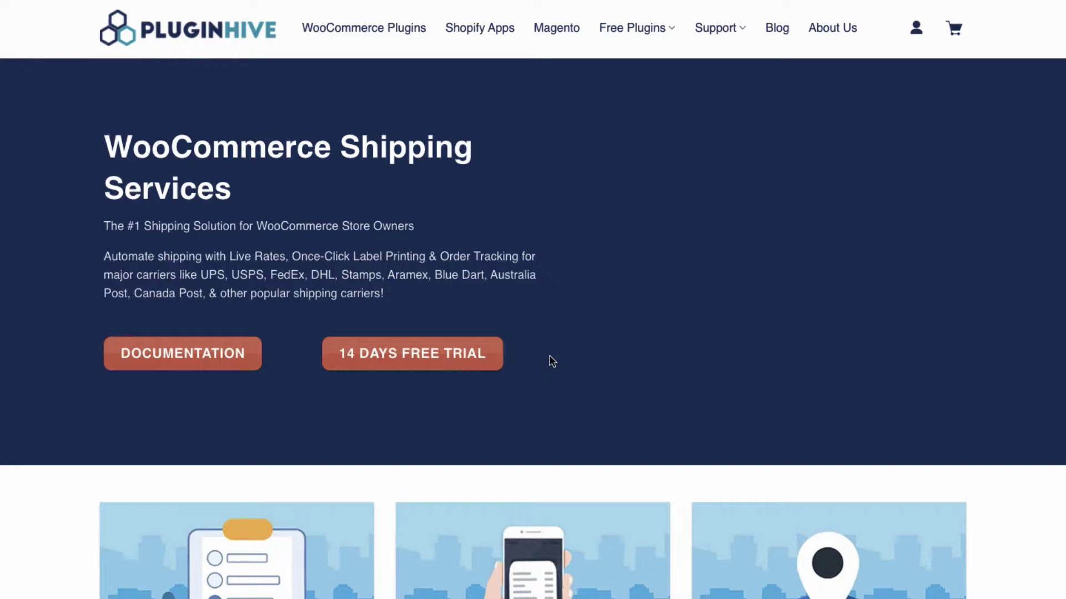
Step: Sign up for the PluginHive 14-day free trial and download the plugin zip from the welcome email
click(498, 362)
click(388, 209)
click(662, 208)
click(515, 286)
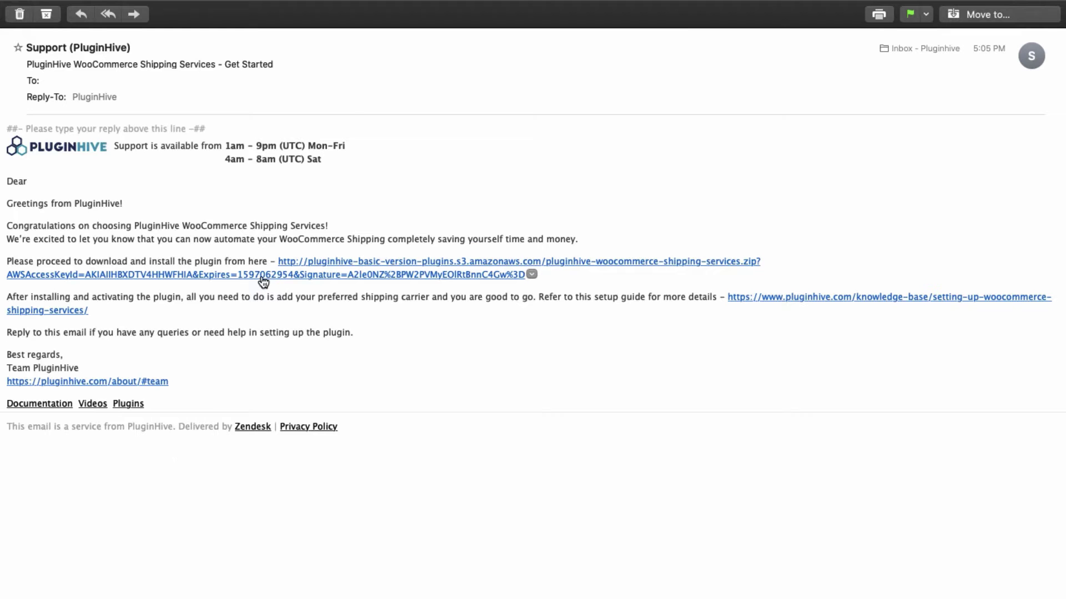
click(261, 277)
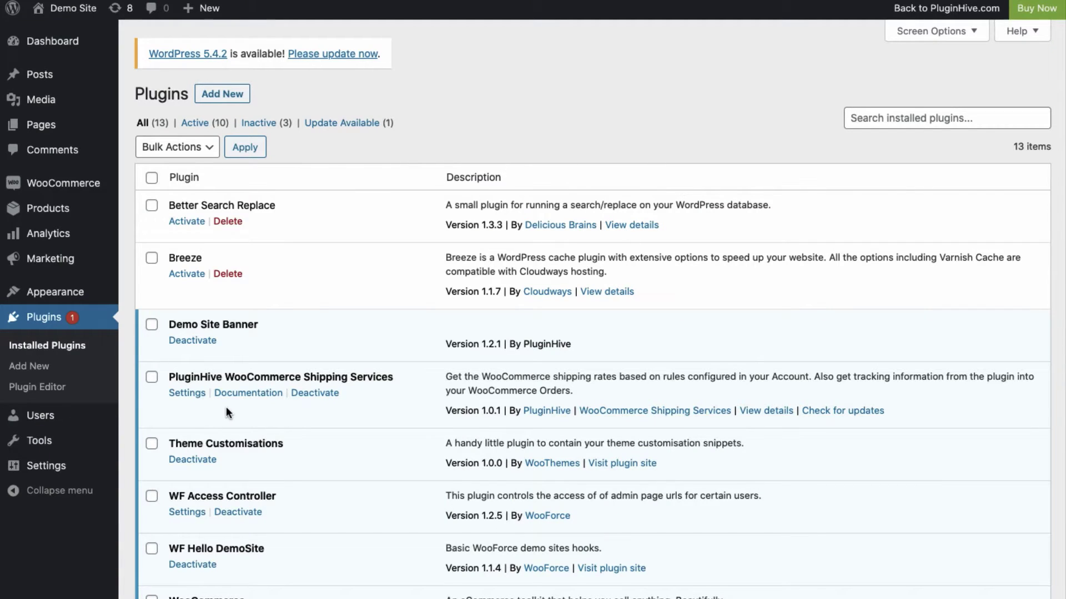
Step: Register the store from the PluginHive plugin settings and begin the 'Let's start Fulfilling' setup
click(191, 393)
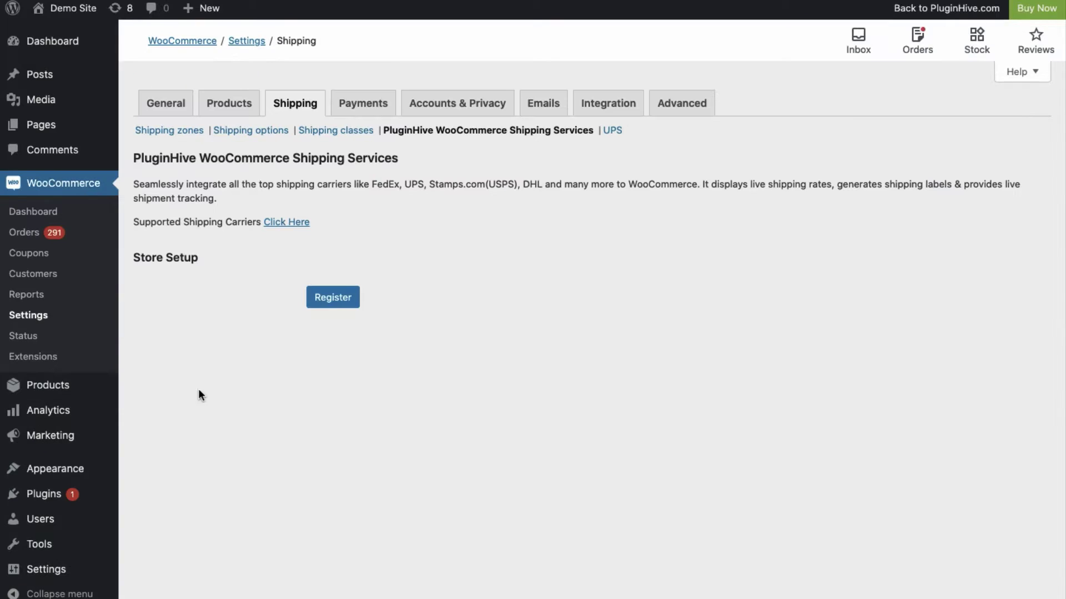
click(335, 298)
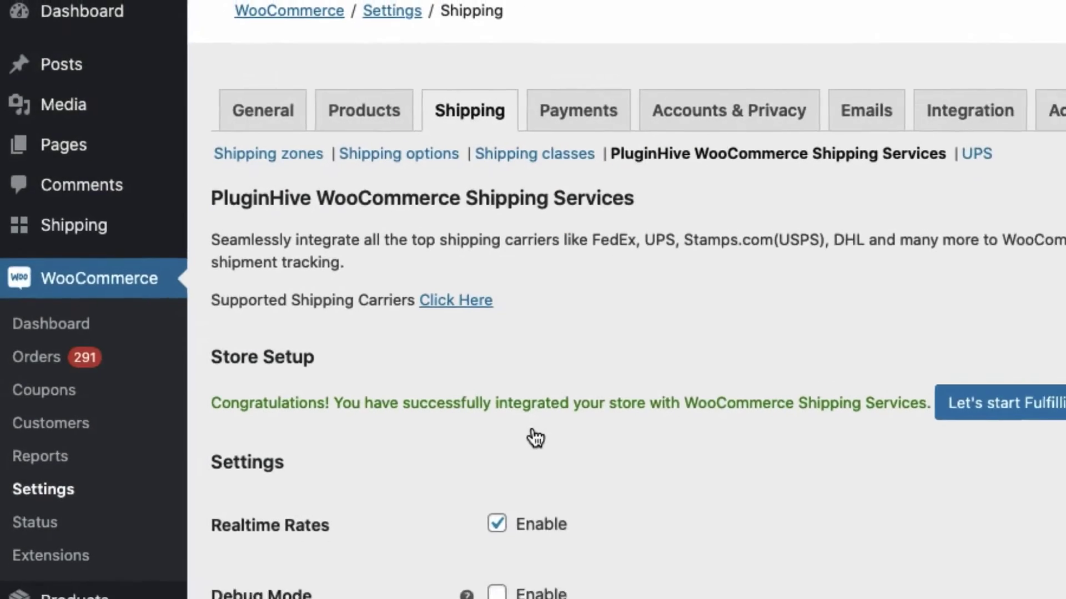
click(755, 334)
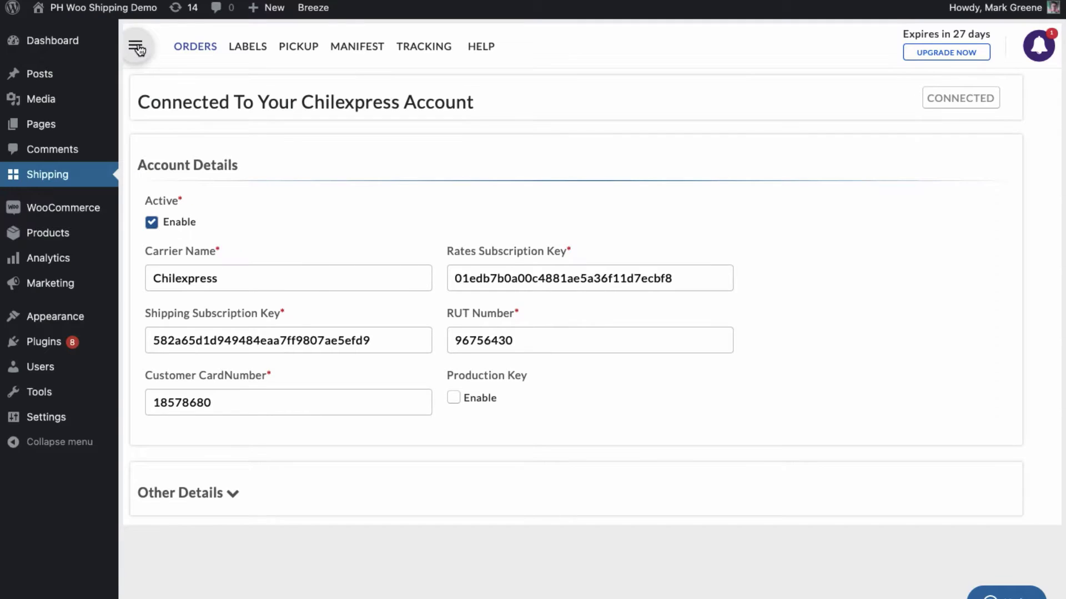
Step: Replace ALL in the Chilexpress rate rule with ULTRA RAPIDO, PRIORITY (PREX) and EXPRESS, and save it
click(137, 44)
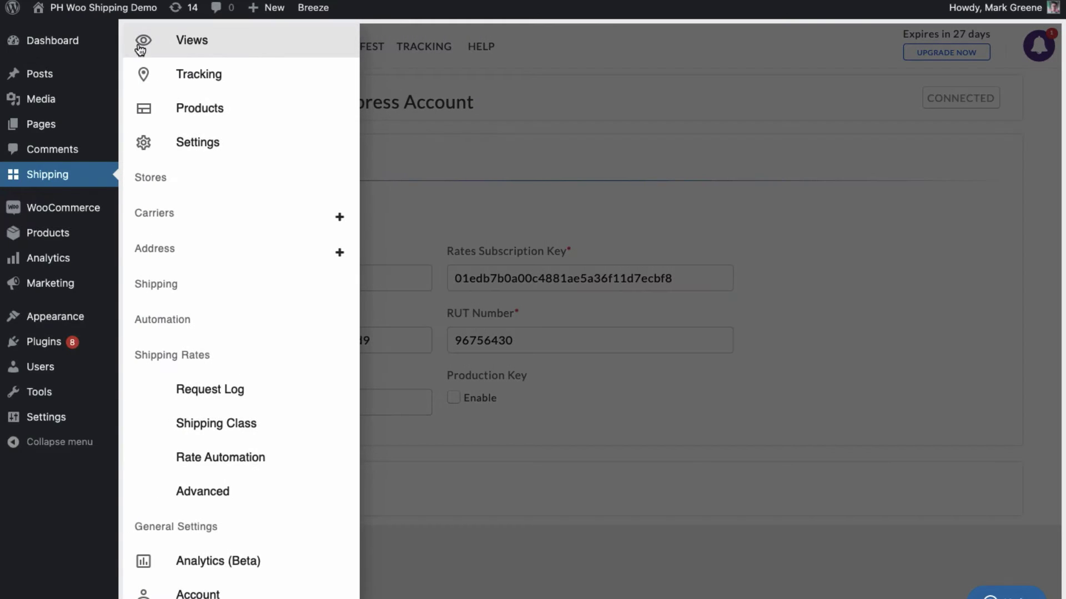
click(216, 458)
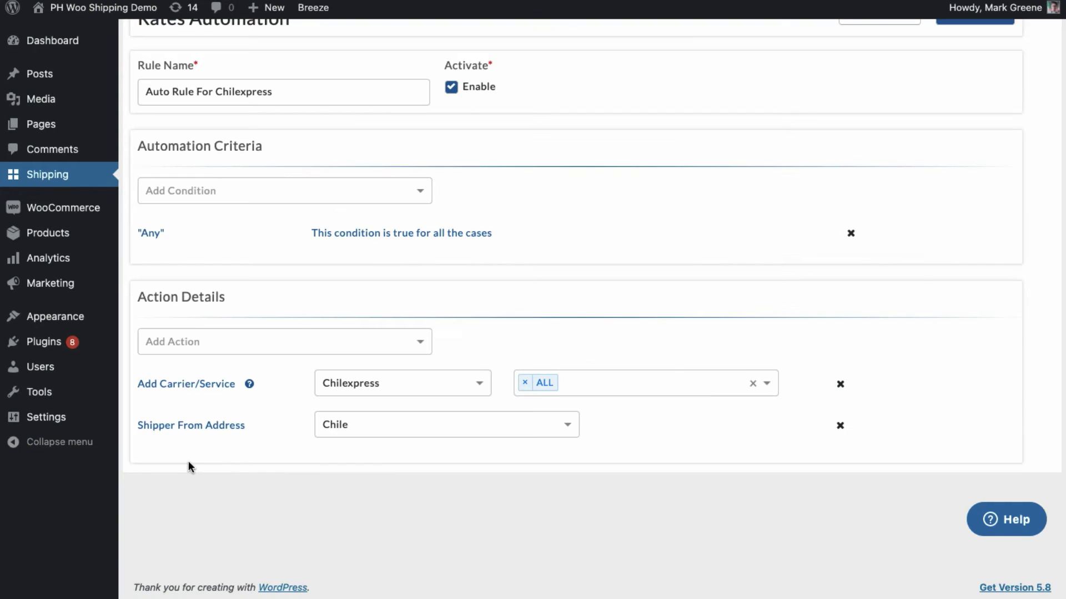
click(525, 383)
click(547, 431)
click(613, 384)
click(623, 432)
click(721, 383)
click(660, 432)
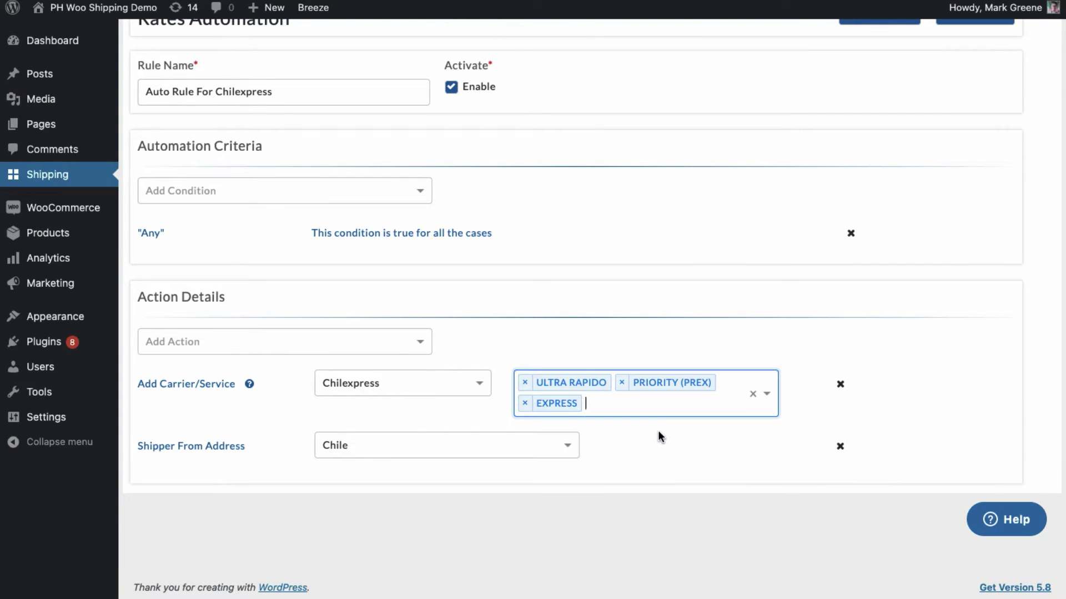
scroll(740, 278, up, 2)
click(868, 84)
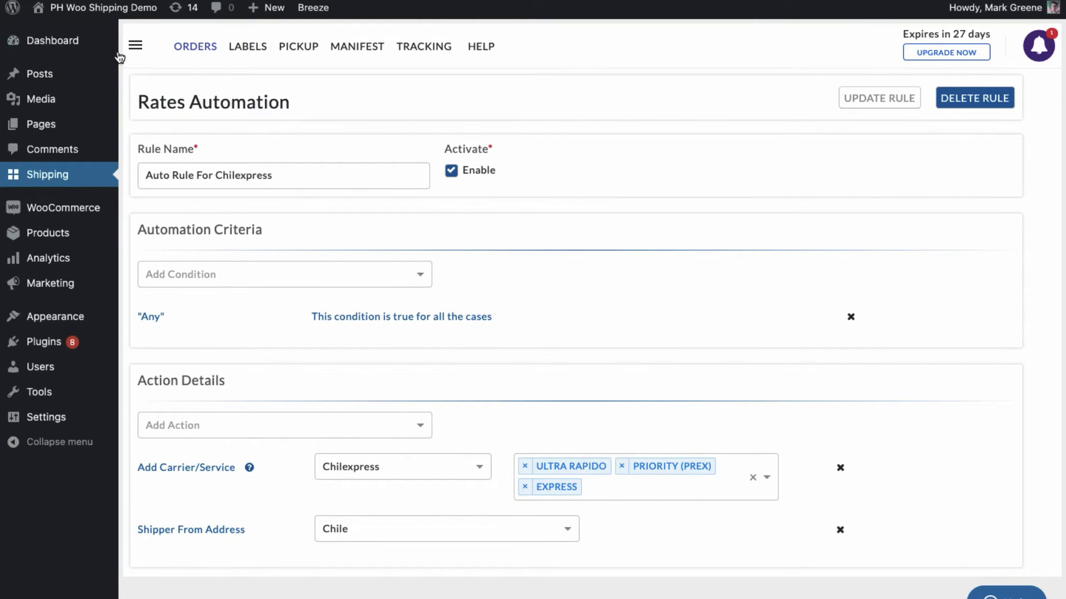
Step: Bring up the saved Chile ship-from address
click(134, 44)
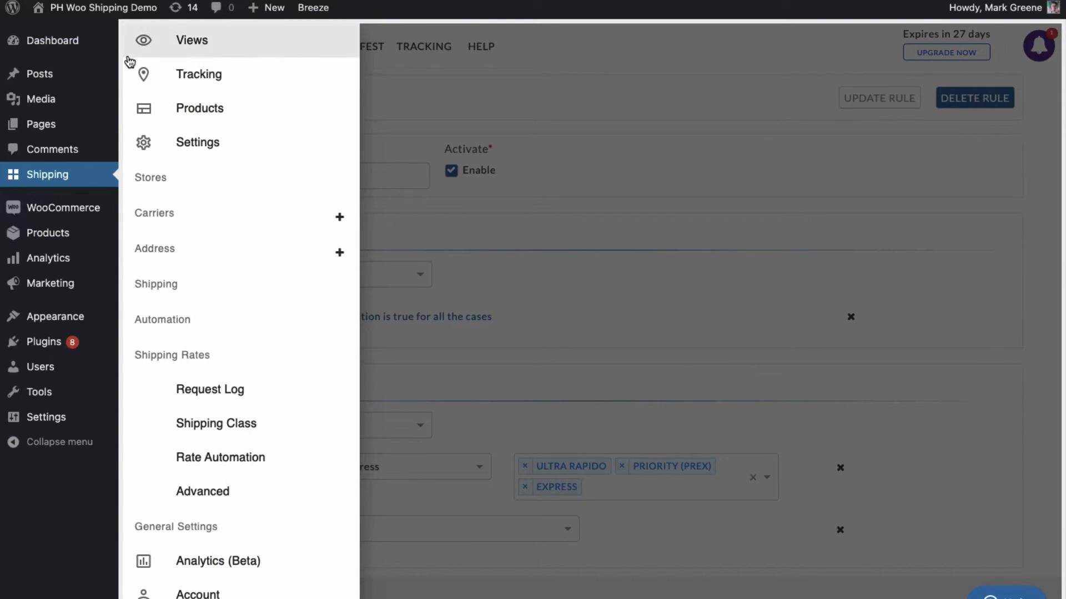
click(173, 246)
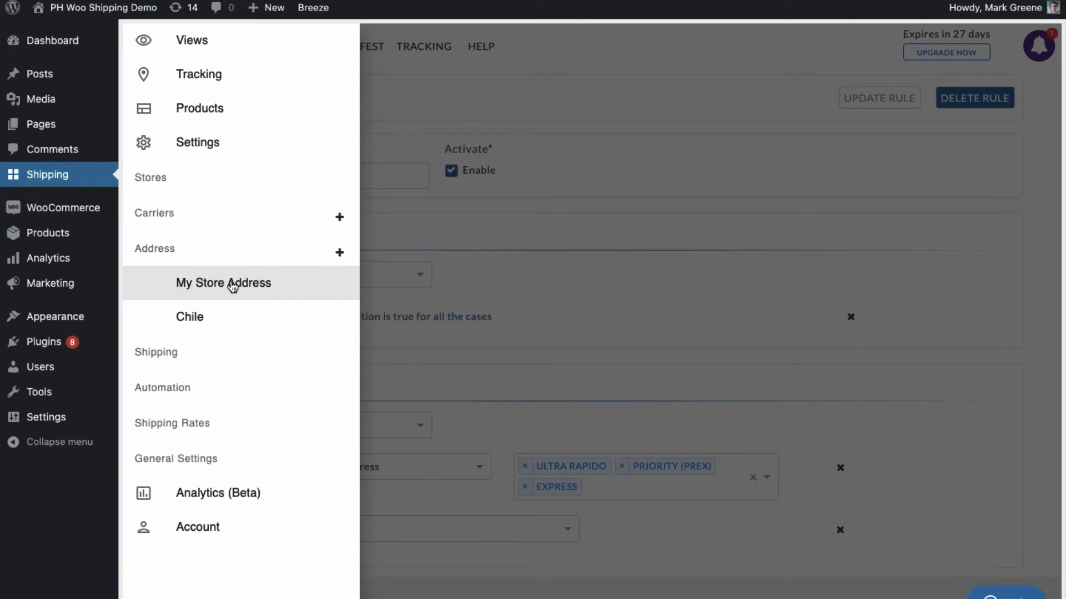
click(237, 323)
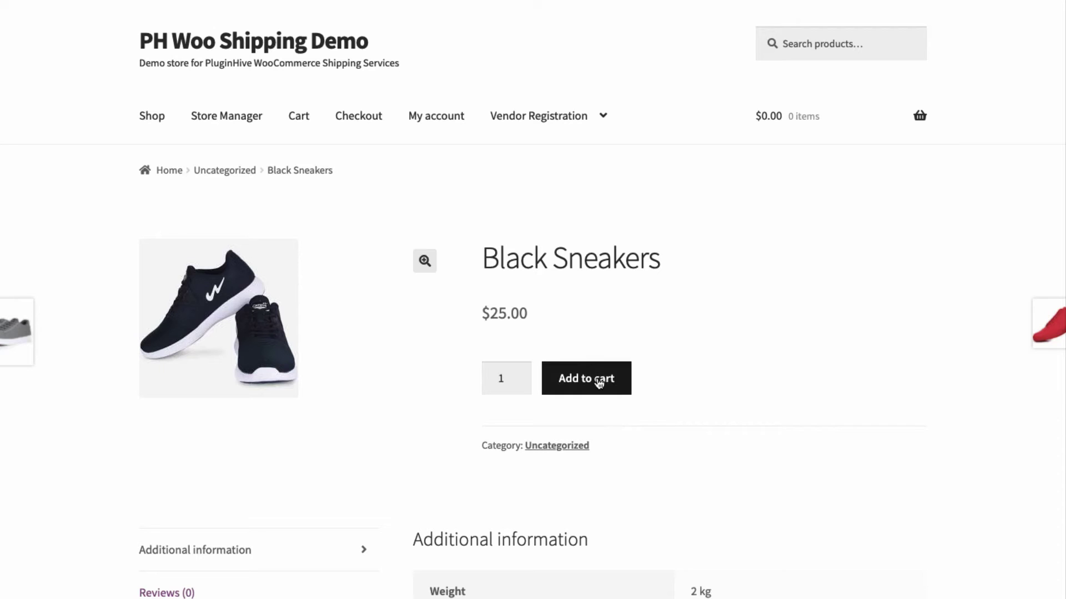
Step: Add Black Sneakers to the cart and calculate shipping to Antofagasta, Antofagasta, Chile
click(599, 381)
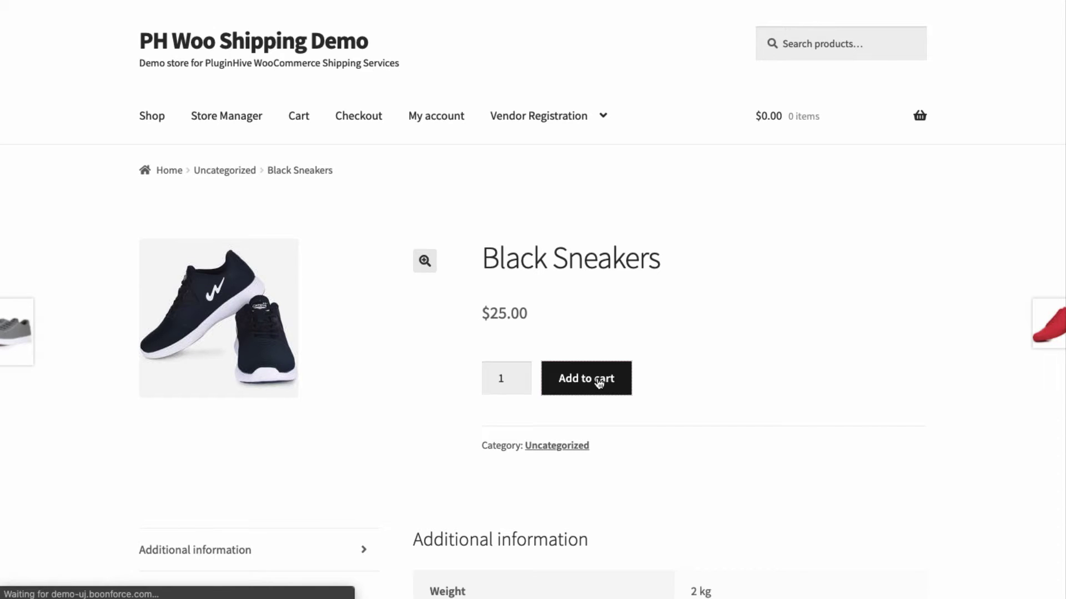
scroll(604, 374, down, 6)
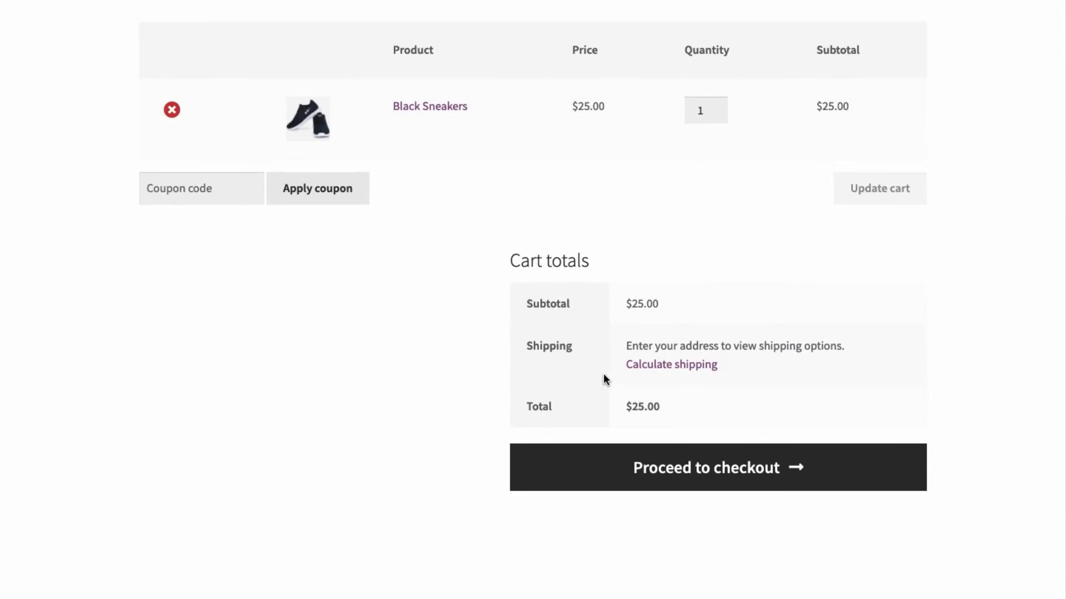
click(654, 370)
click(657, 401)
text(chi)
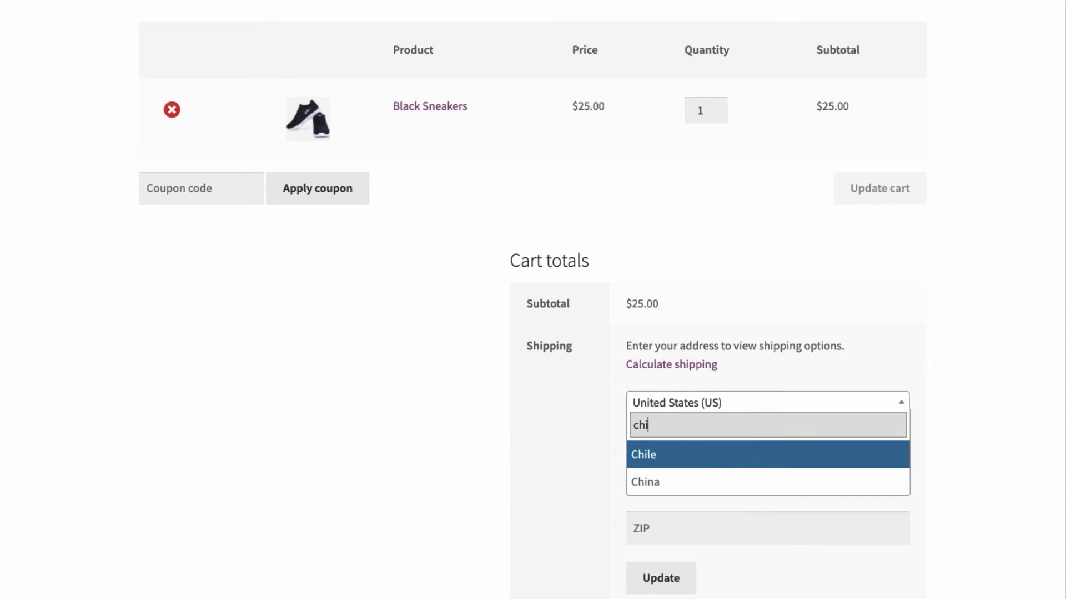
key(Return)
key(Tab)
text(Antofagasta)
key(Tab)
text(Antofagasta)
key(Return)
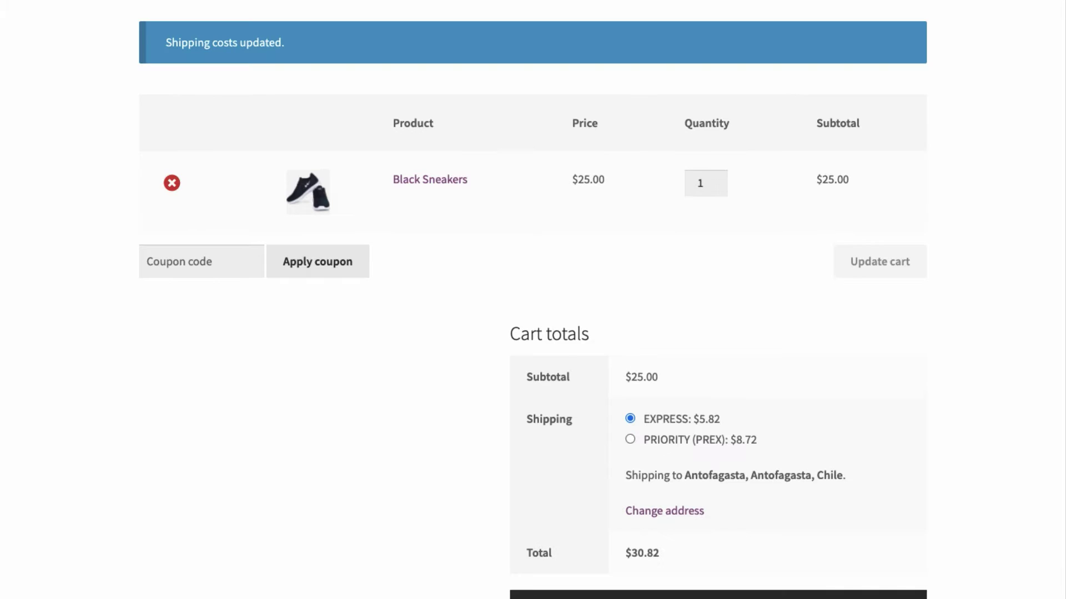
Step: Check out one order with PRIORITY (PREX) shipping and a second order with free shipping
scroll(658, 403, down, 2)
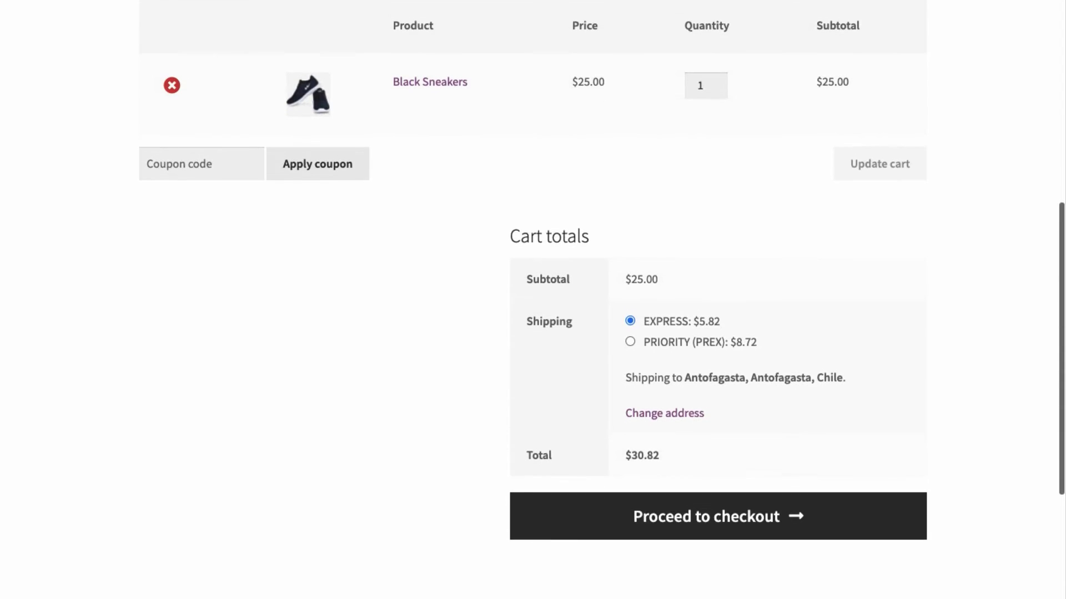
click(630, 343)
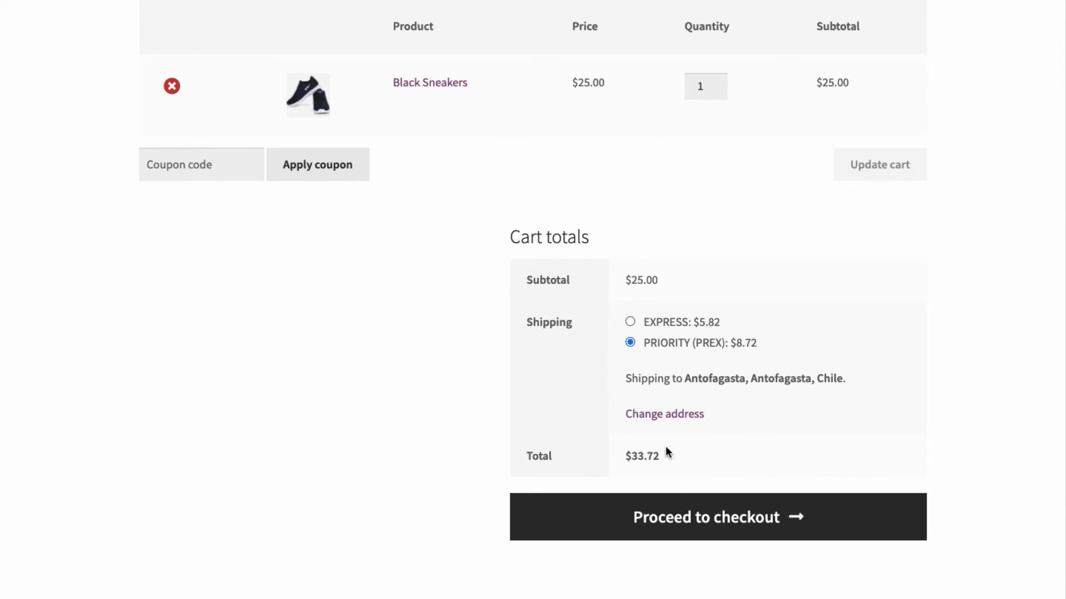
click(686, 518)
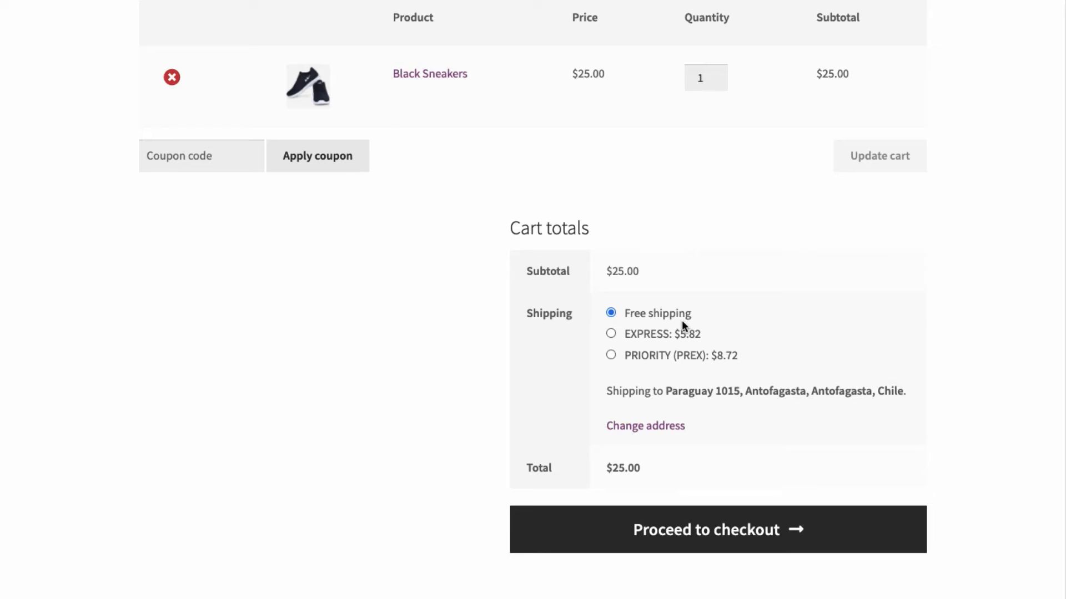
click(700, 521)
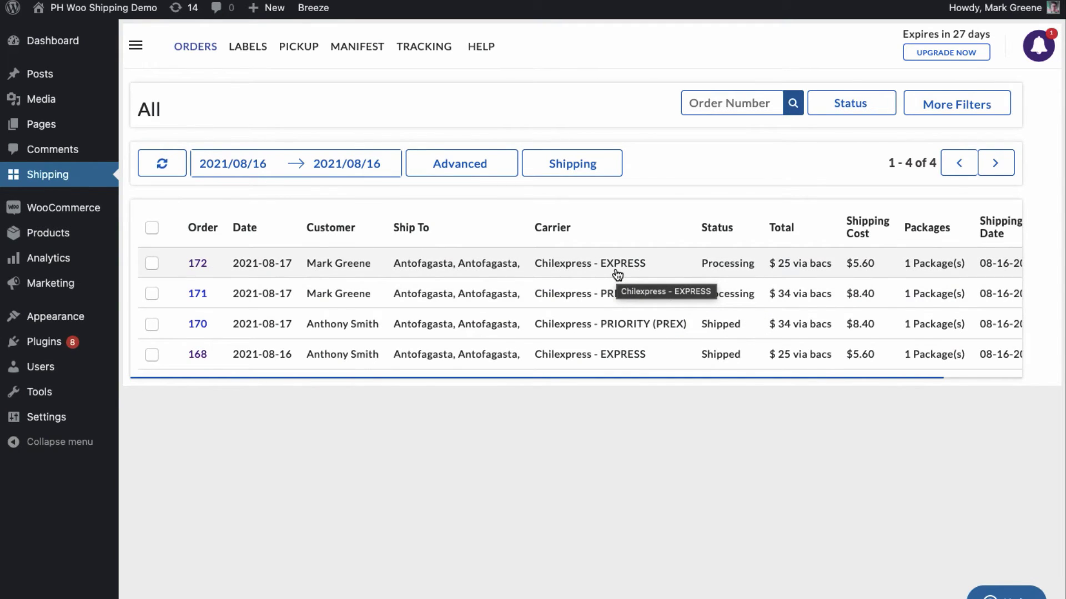
Step: Review the EXPRESS order's packing and Chilexpress rate summary, then select it in the orders list
click(198, 264)
scroll(198, 266, down, 8)
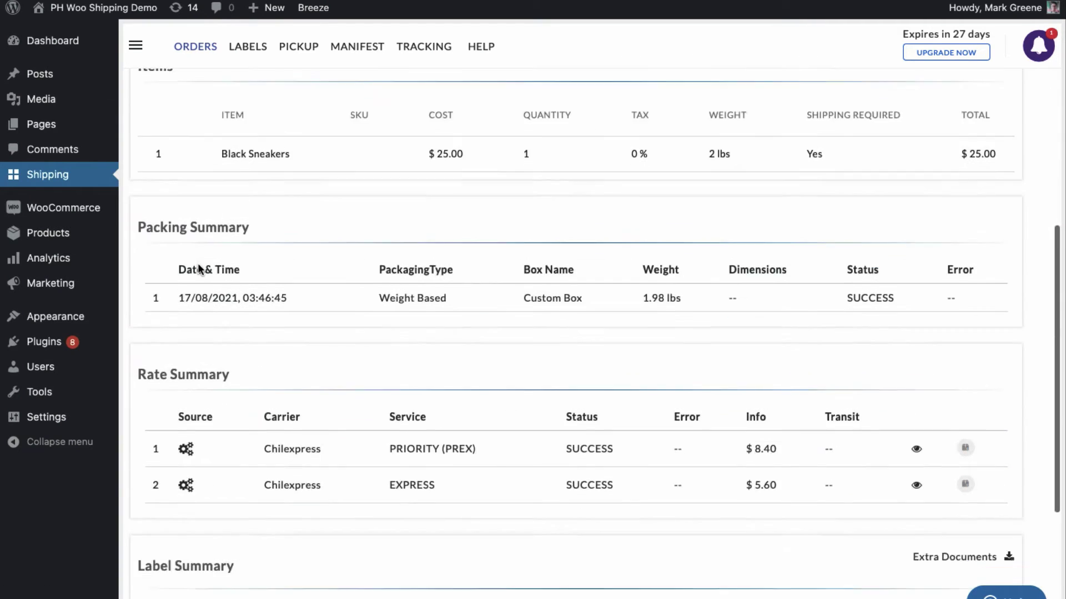
scroll(199, 269, down, 2)
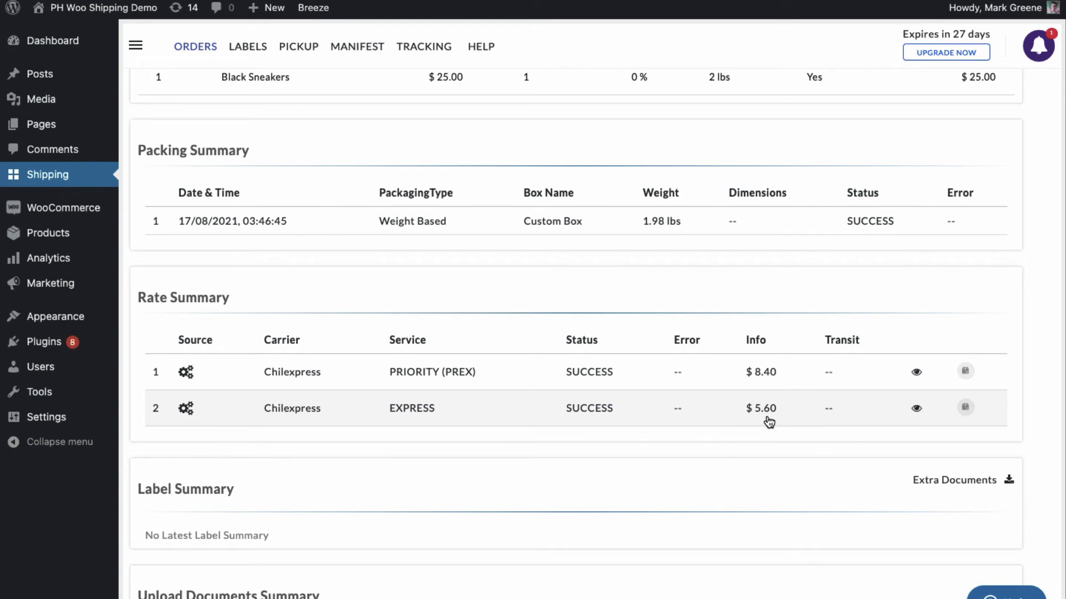
scroll(445, 321, up, 10)
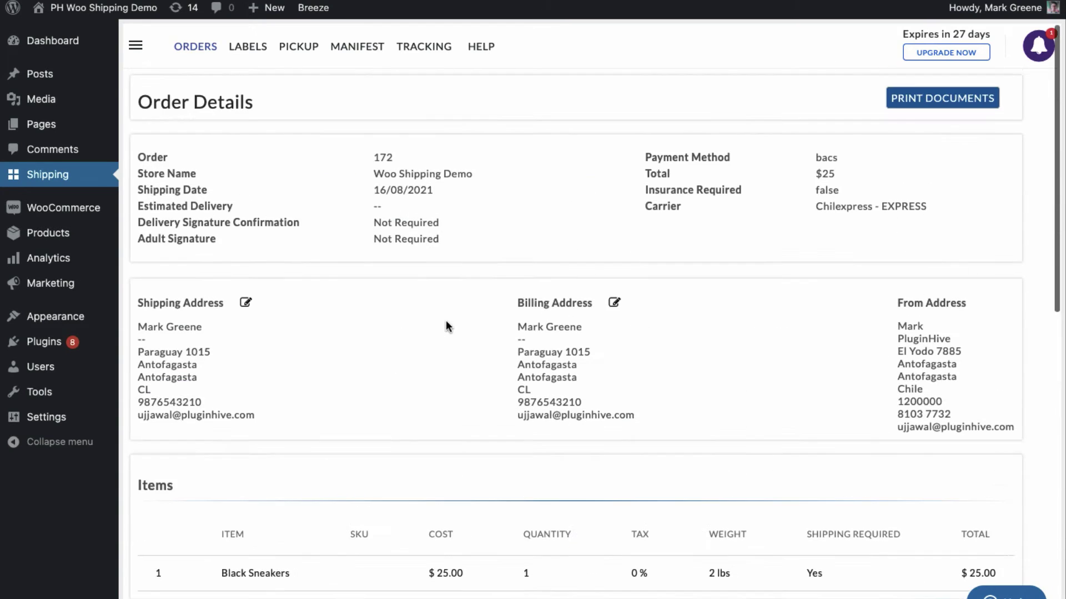
click(195, 46)
click(152, 266)
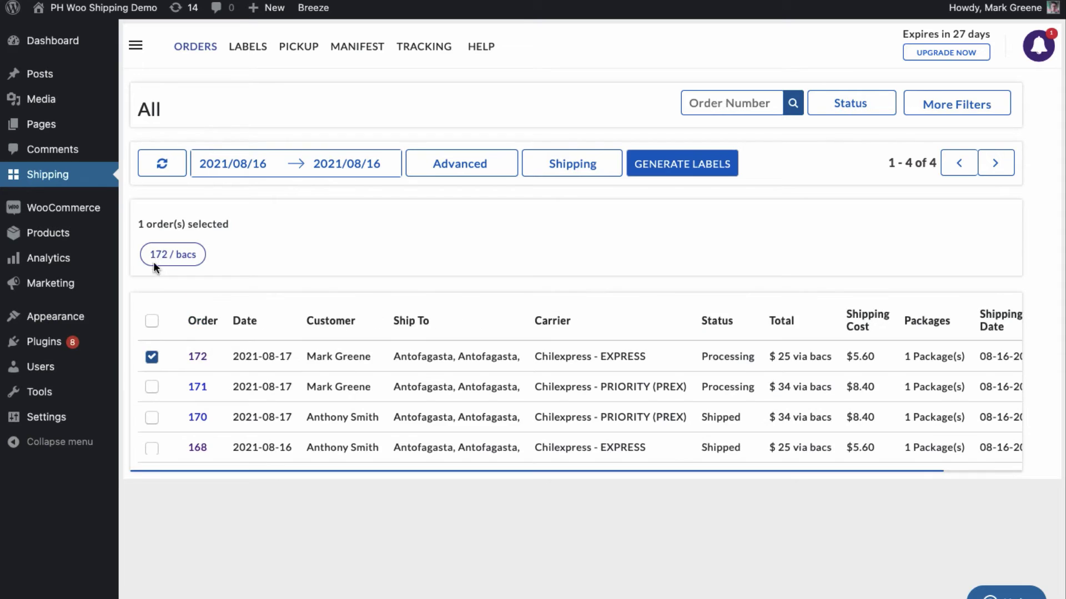
Step: Generate Chilexpress labels for the EXPRESS and PRIORITY (PREX) orders
click(152, 386)
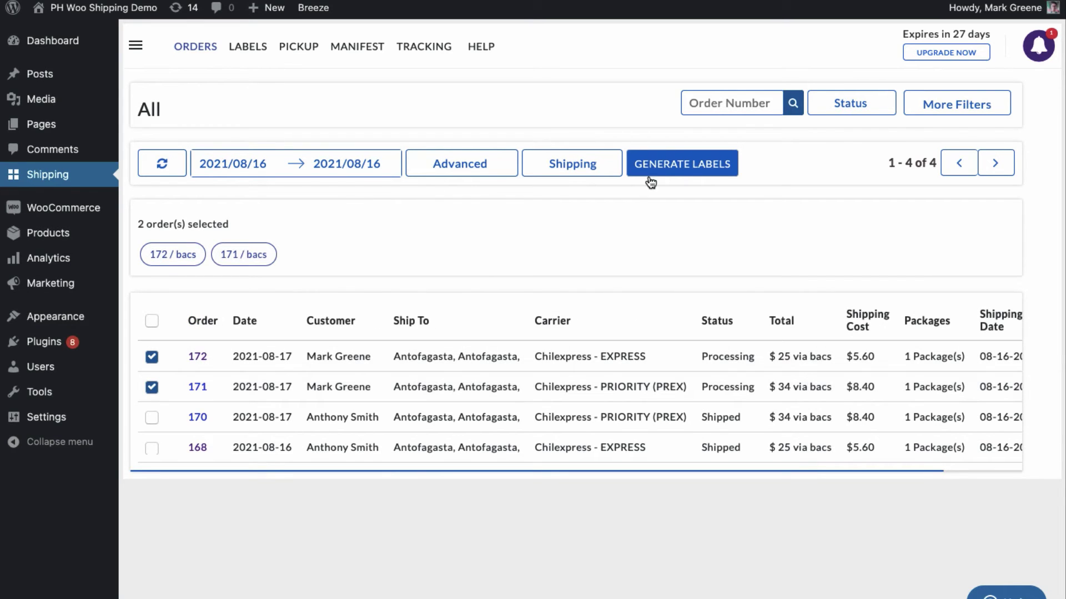
click(669, 174)
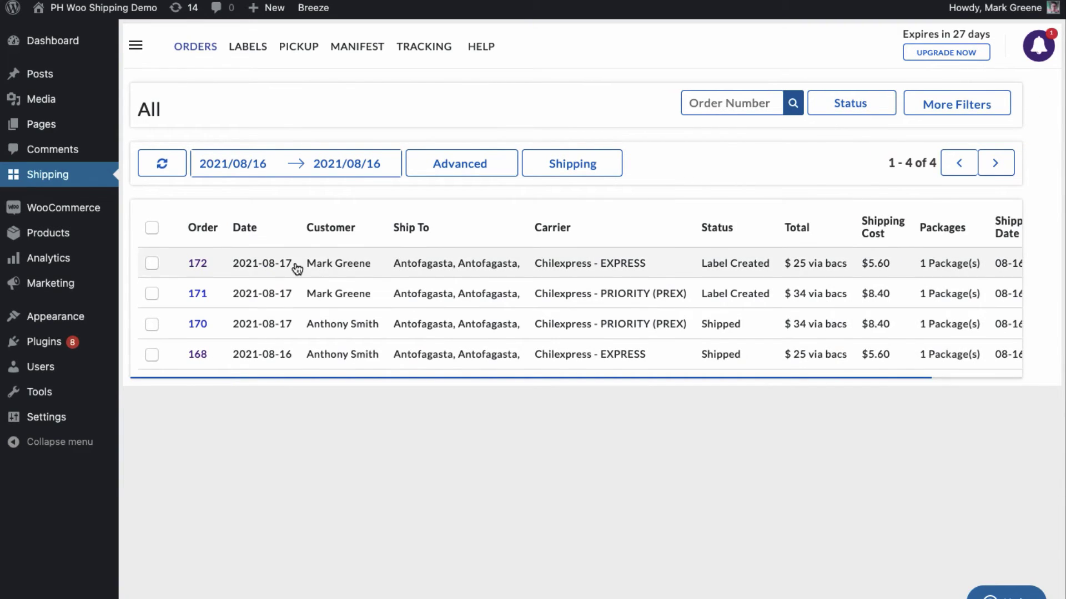
click(155, 266)
click(151, 386)
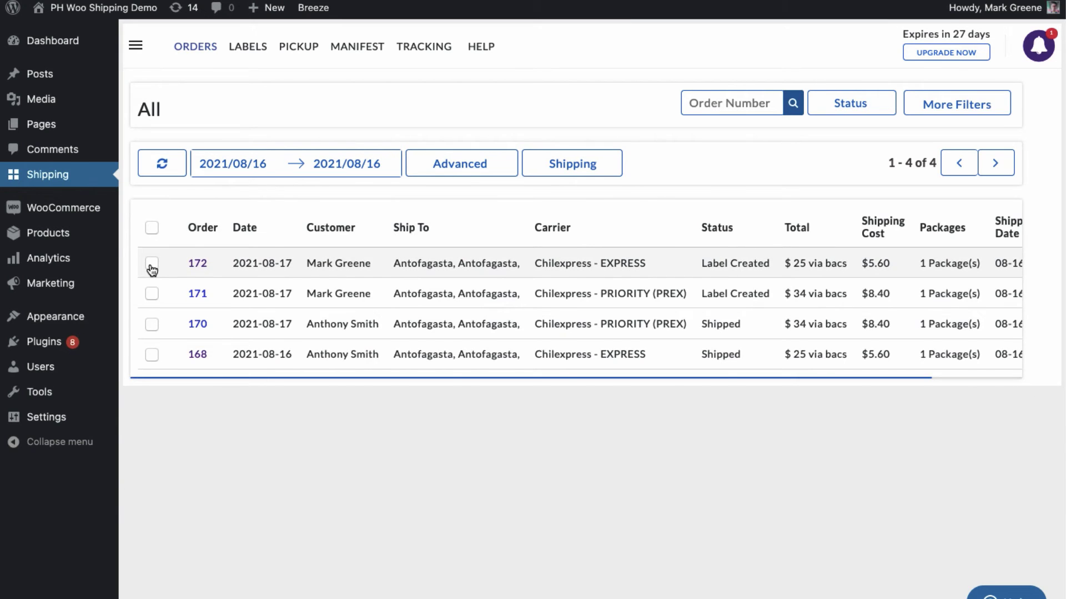
Step: Request a Chilexpress pickup for both orders
click(153, 271)
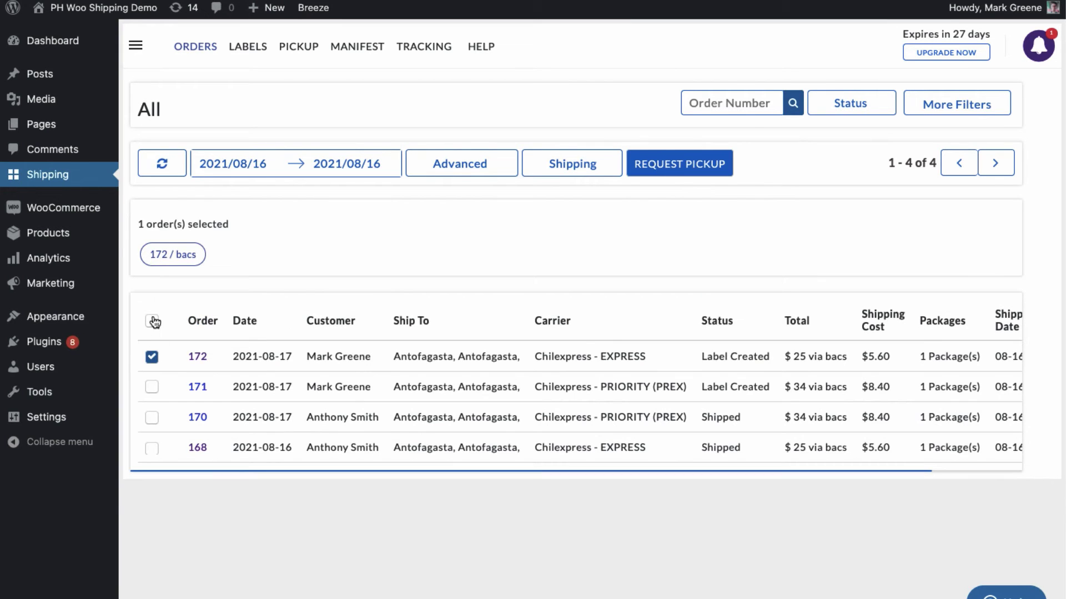
click(154, 388)
click(678, 169)
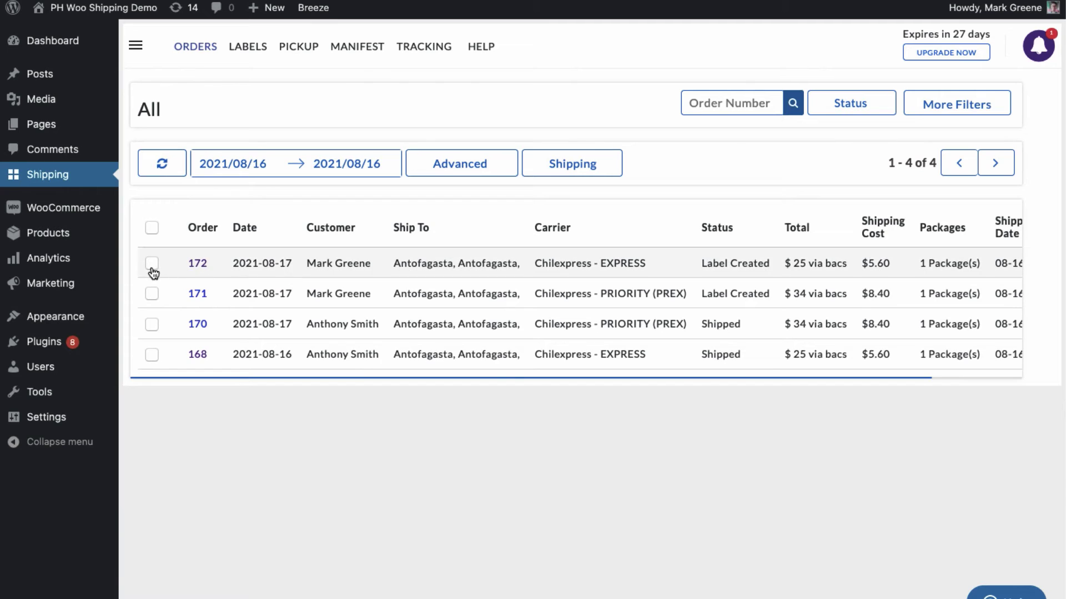
Step: Mark the EXPRESS and PRIORITY (PREX) orders as shipped
click(152, 271)
click(151, 386)
click(666, 166)
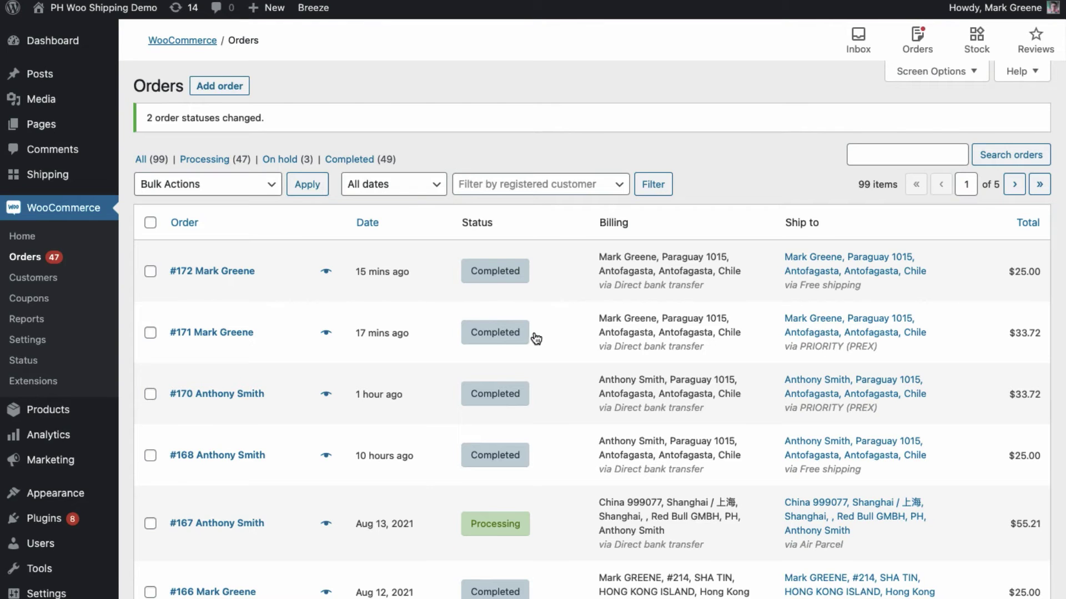
Step: Go to the PRIORITY (PREX) order's Edit order page from WooCommerce Orders to read its notes
click(213, 336)
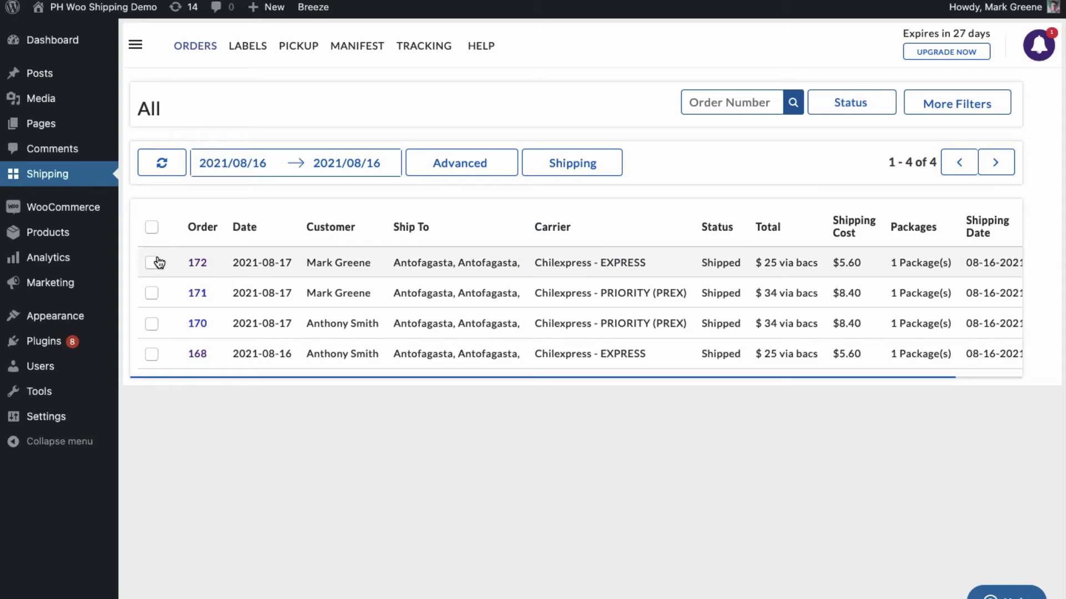
Step: Track both new orders, expand the PRIORITY (PREX) order's tracking number, and show the status filter
click(155, 261)
click(152, 387)
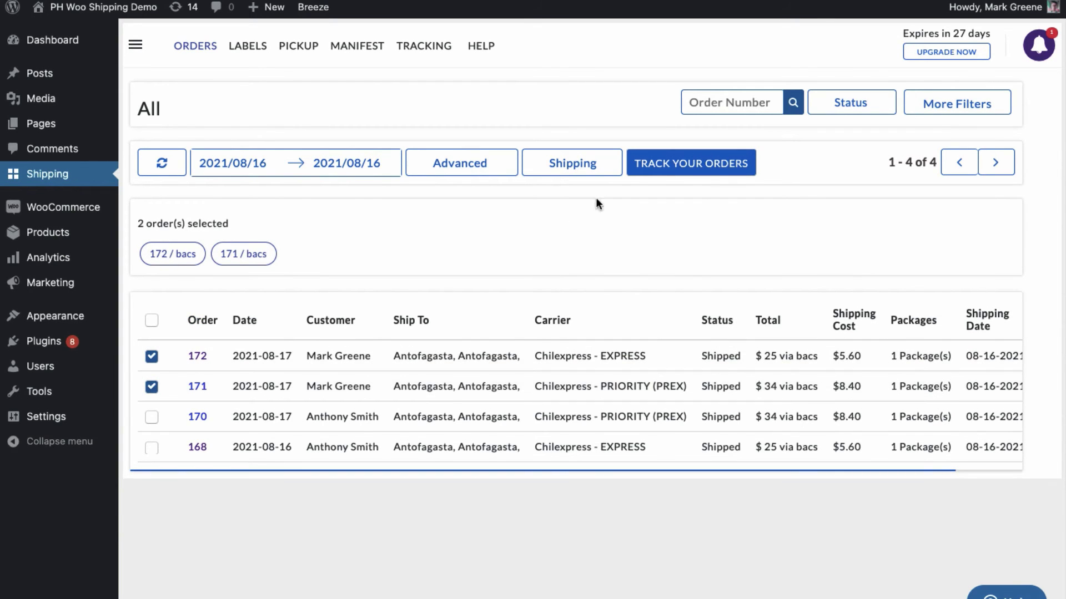
click(661, 167)
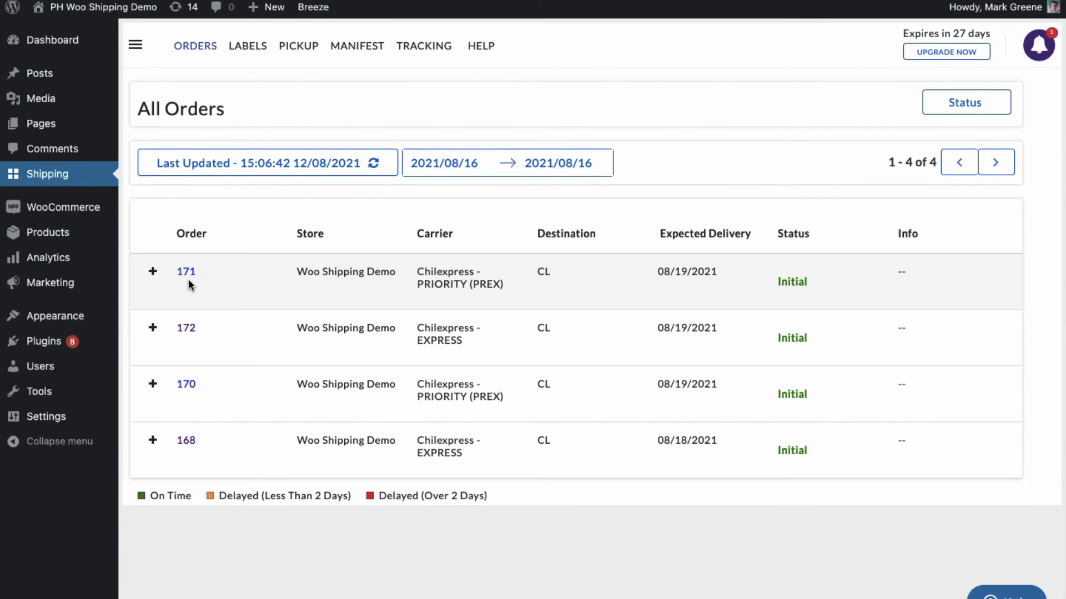
click(154, 272)
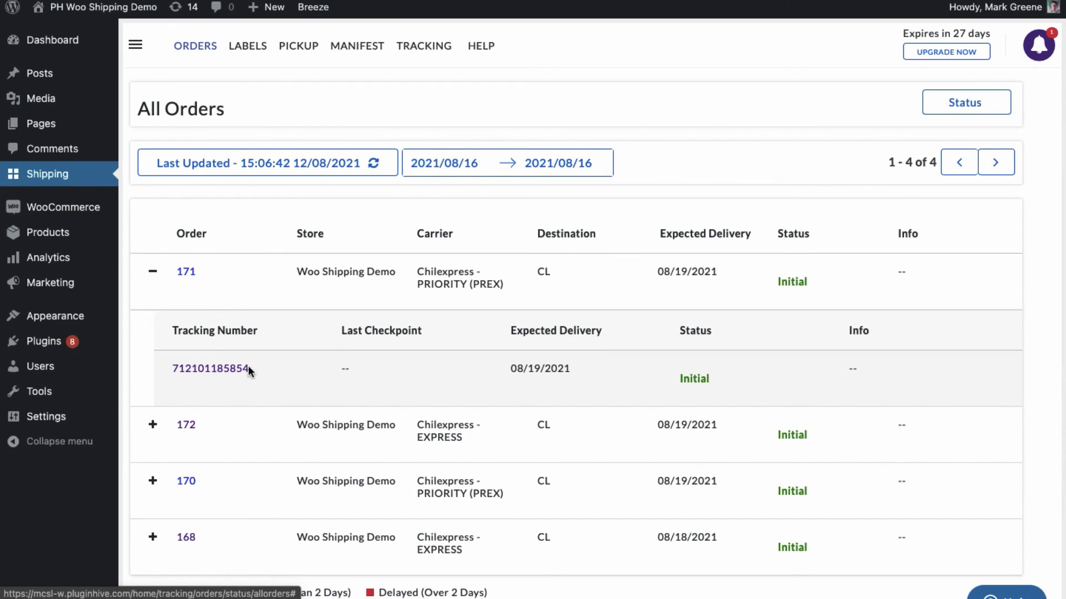
click(947, 110)
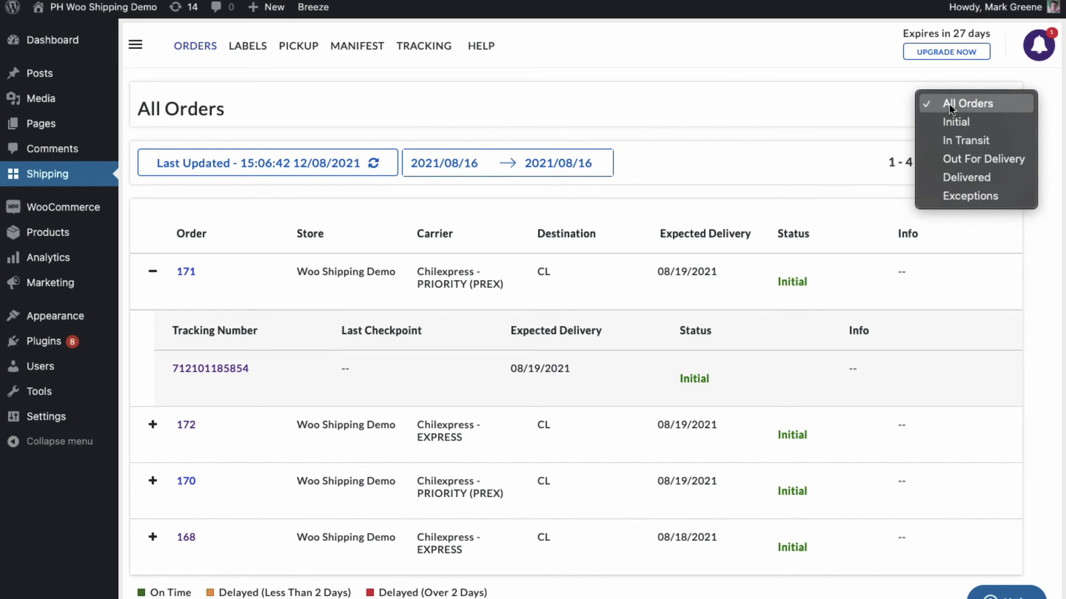